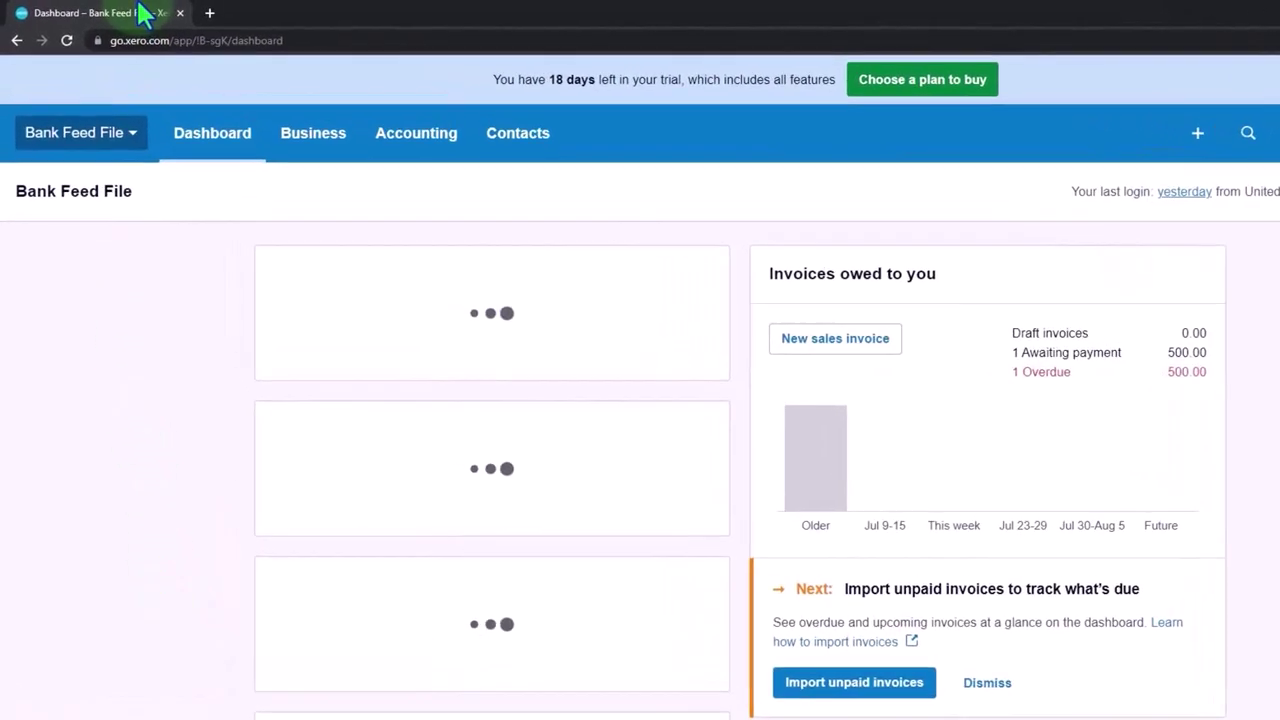
# Duplicate the dashboard's browser tab twice so that three copies are open.
pyautogui.rightClick(143, 14)
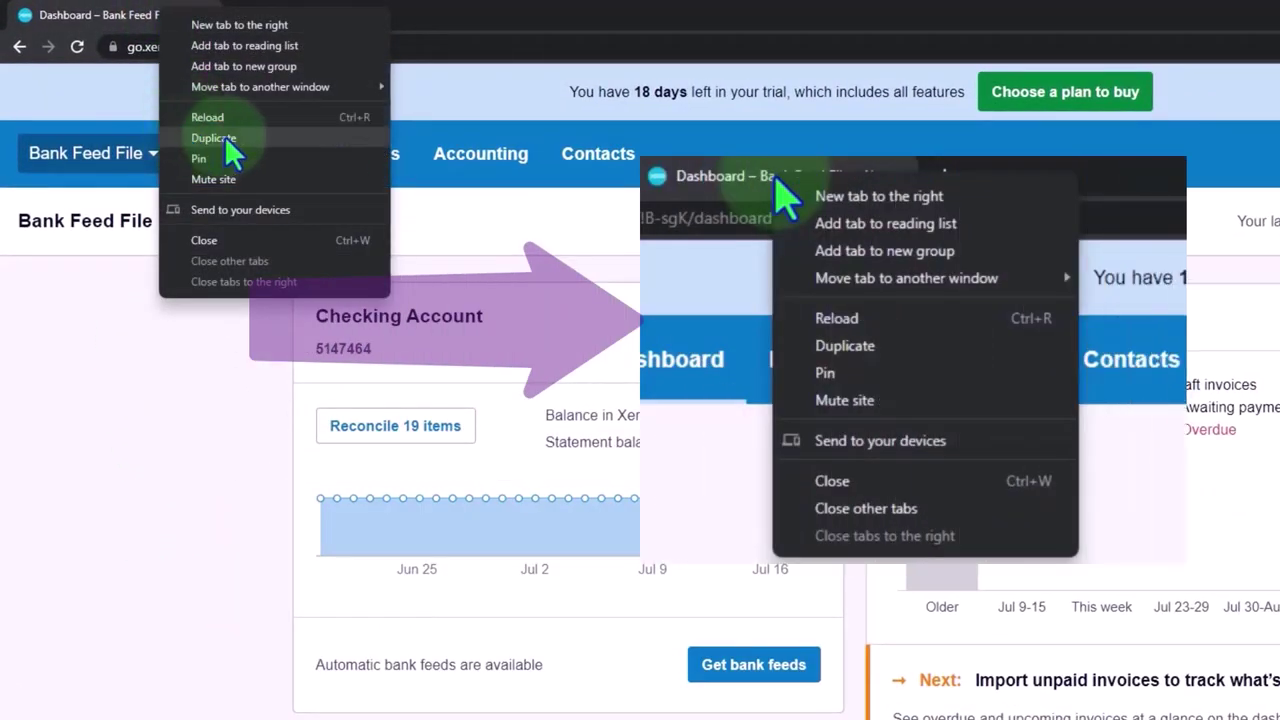
pyautogui.click(224, 137)
pyautogui.rightClick(335, 28)
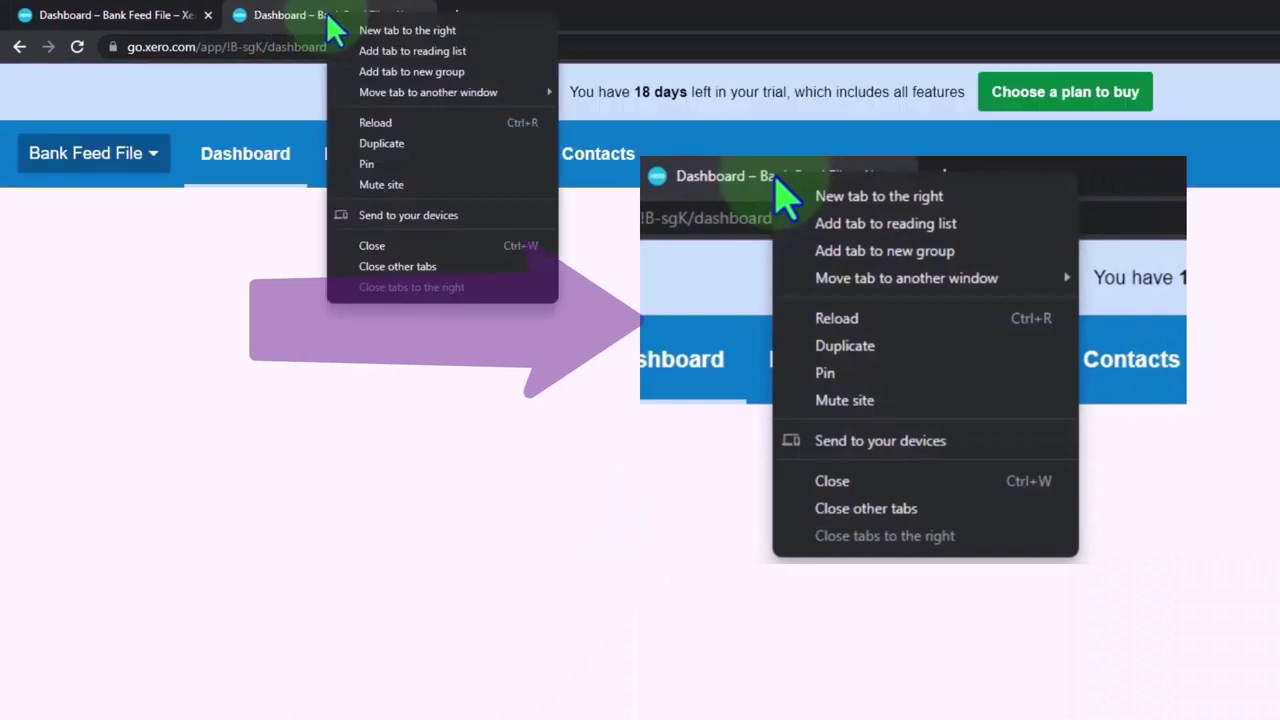
pyautogui.click(382, 141)
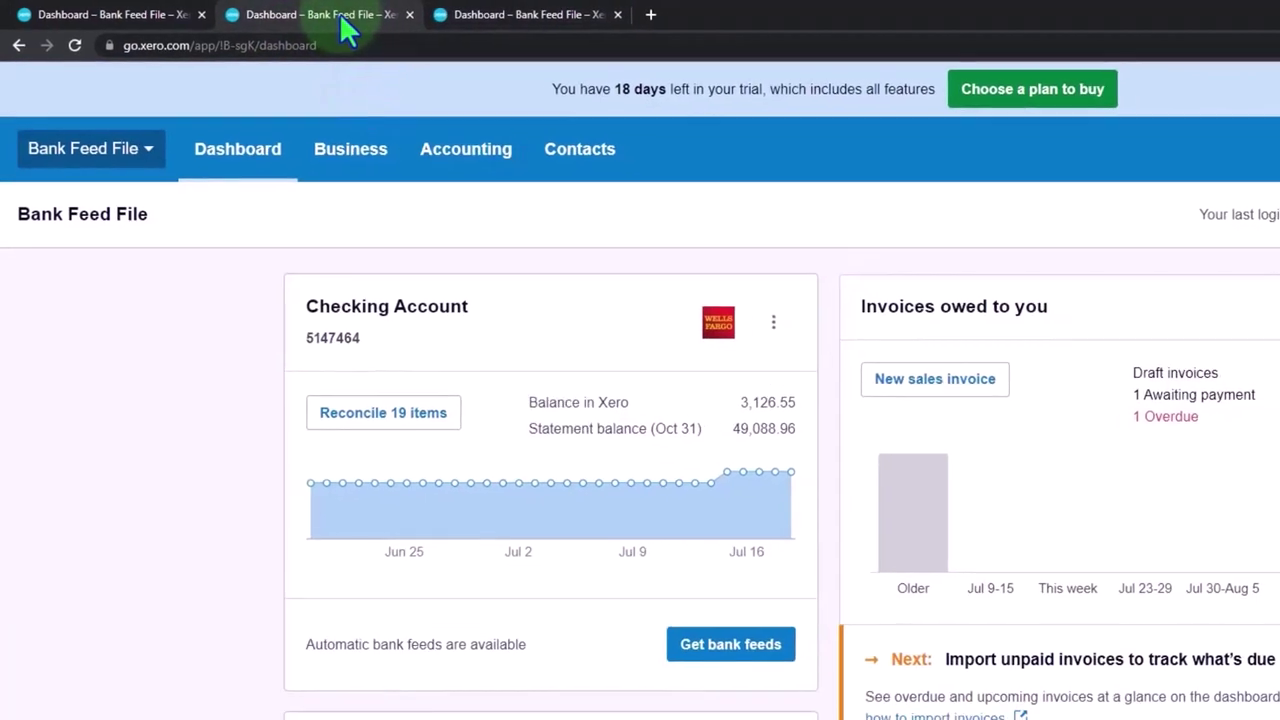
# Open the Balance Sheet in the second browser tab and the Income Statement (Profit and Loss) in the third.
pyautogui.click(466, 165)
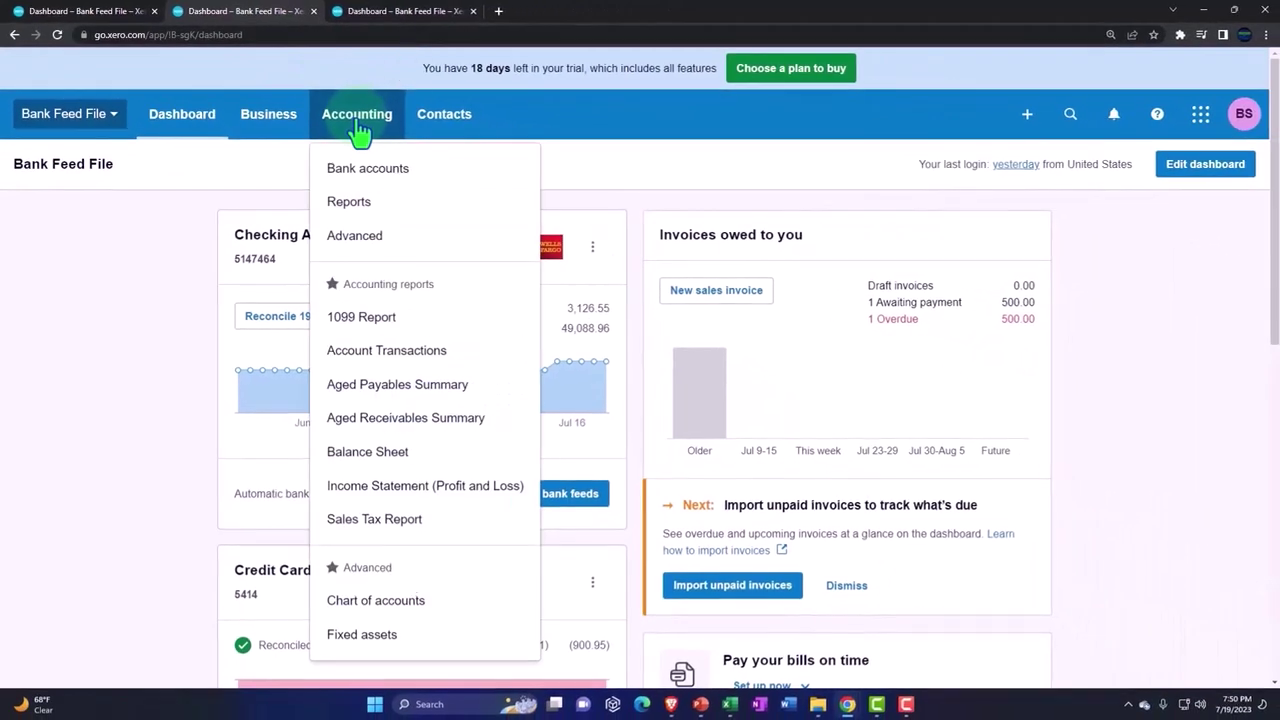
pyautogui.click(437, 462)
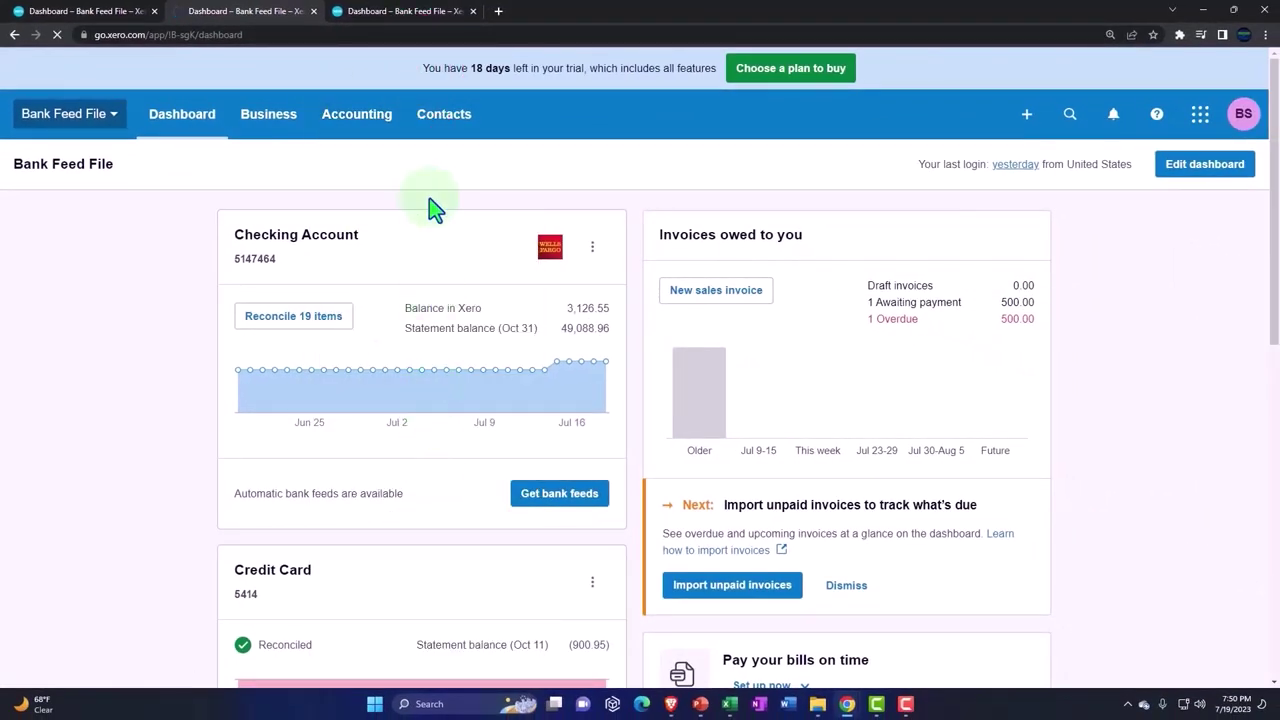
pyautogui.click(413, 24)
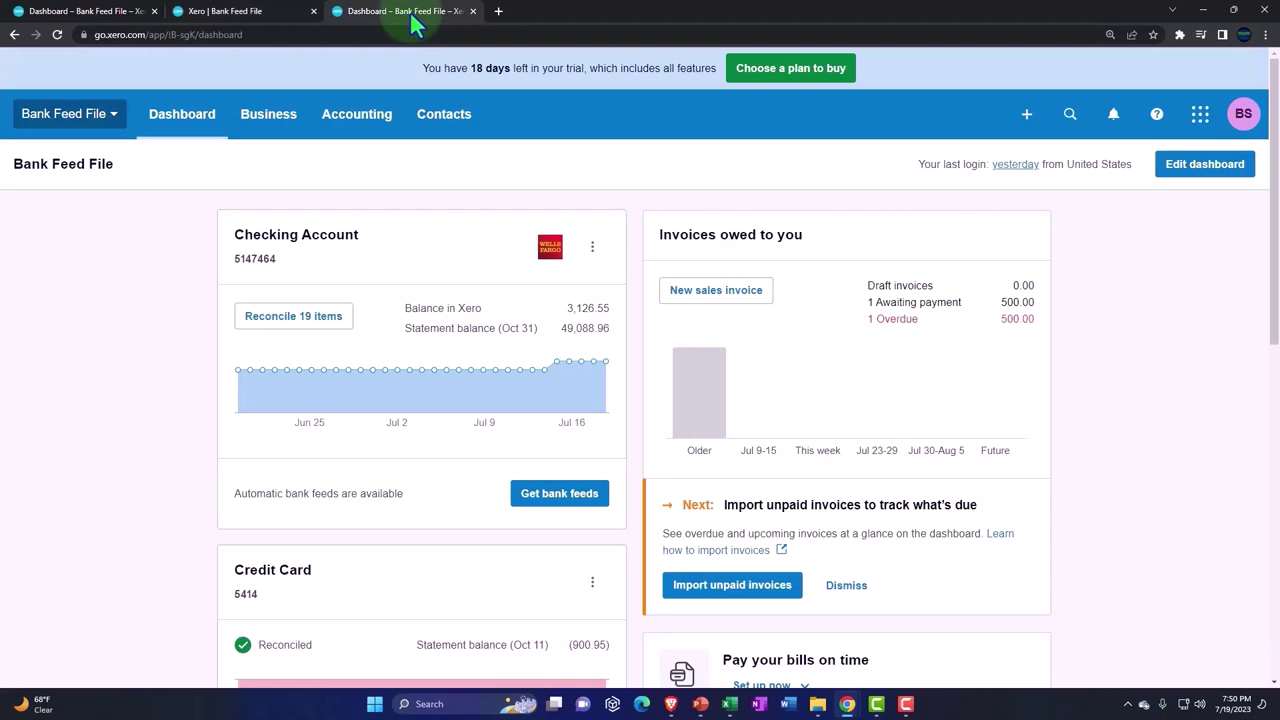
pyautogui.click(372, 132)
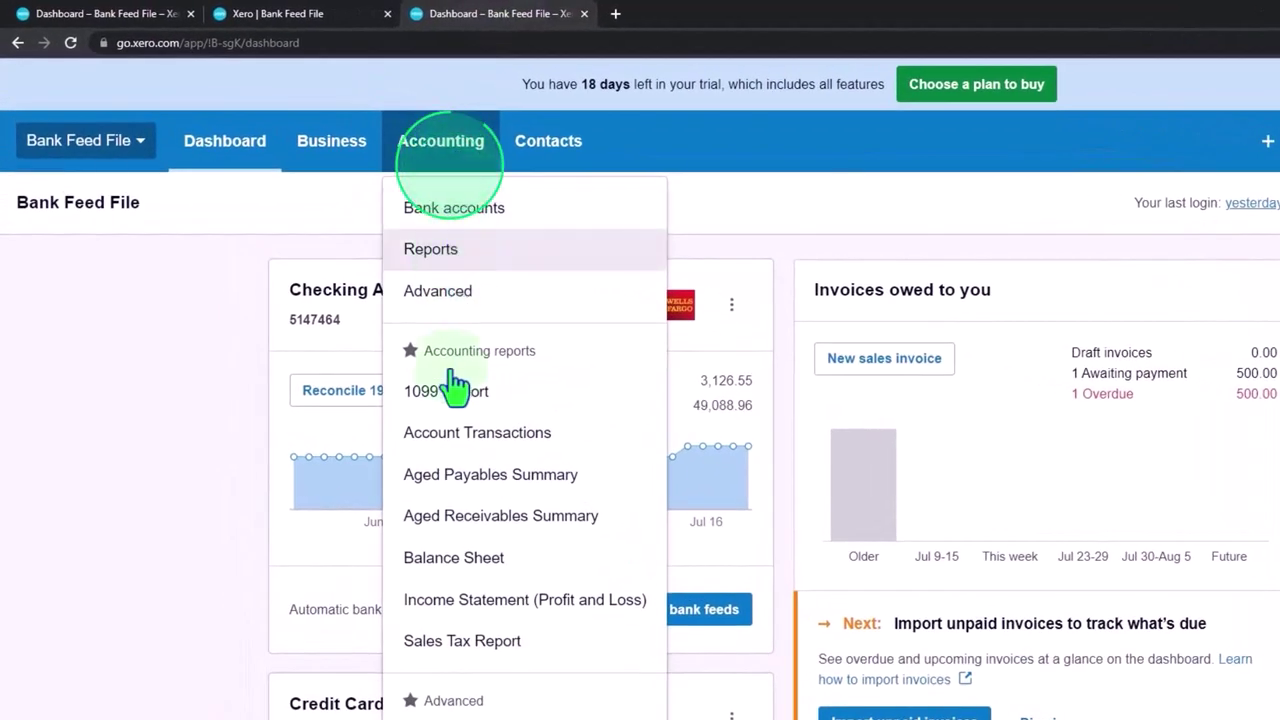
pyautogui.click(450, 602)
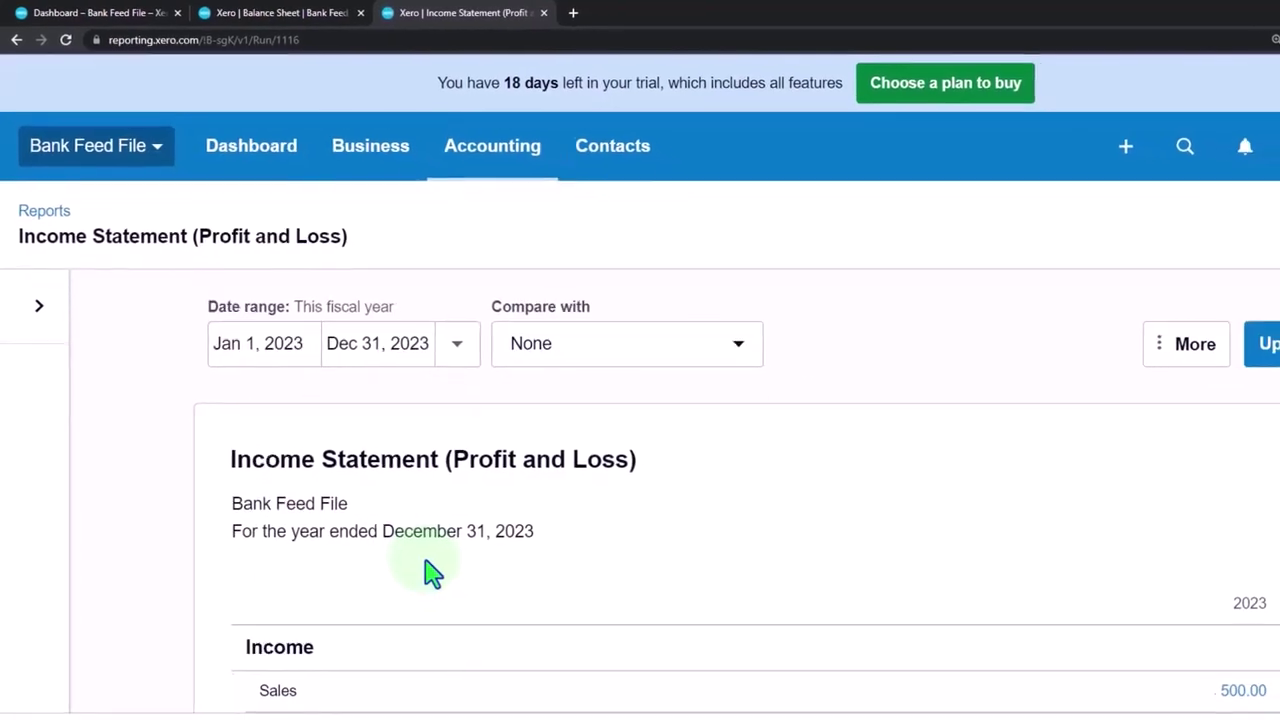
# Set the Income Statement's date range to Jan 1, 2022 through Dec 31, 2022 and update the report.
pyautogui.click(265, 303)
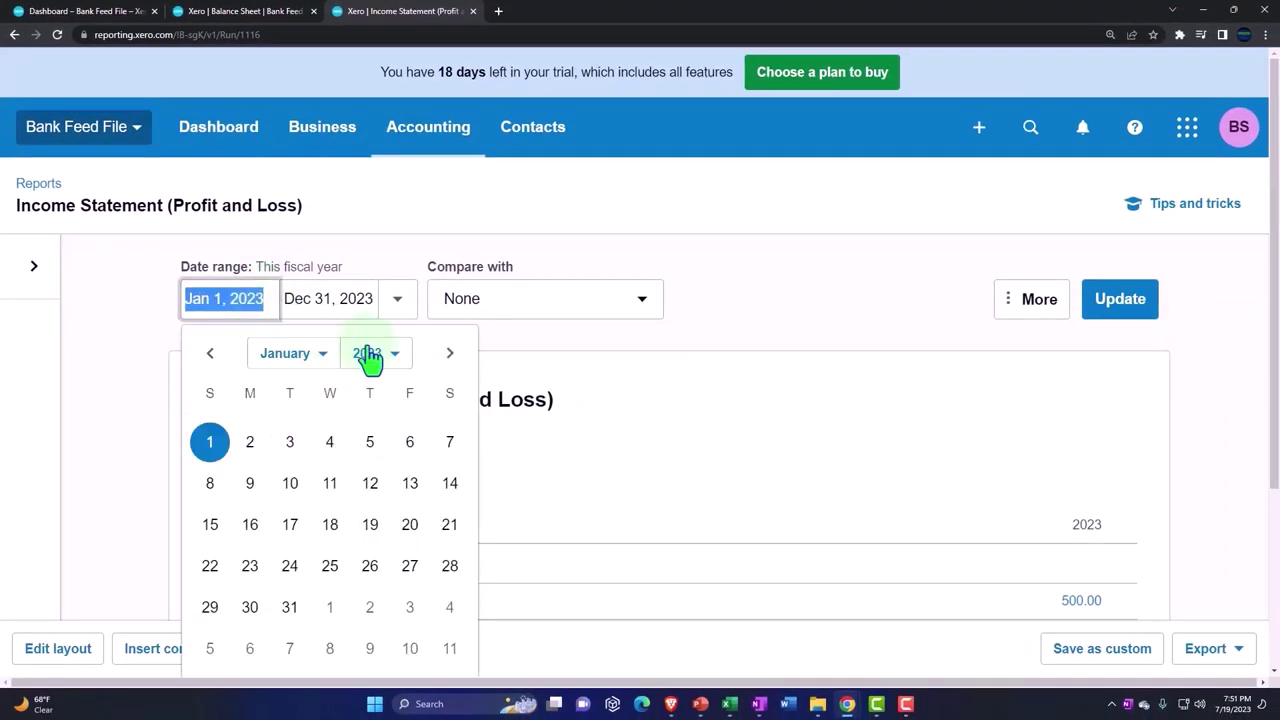
pyautogui.click(397, 370)
pyautogui.click(368, 162)
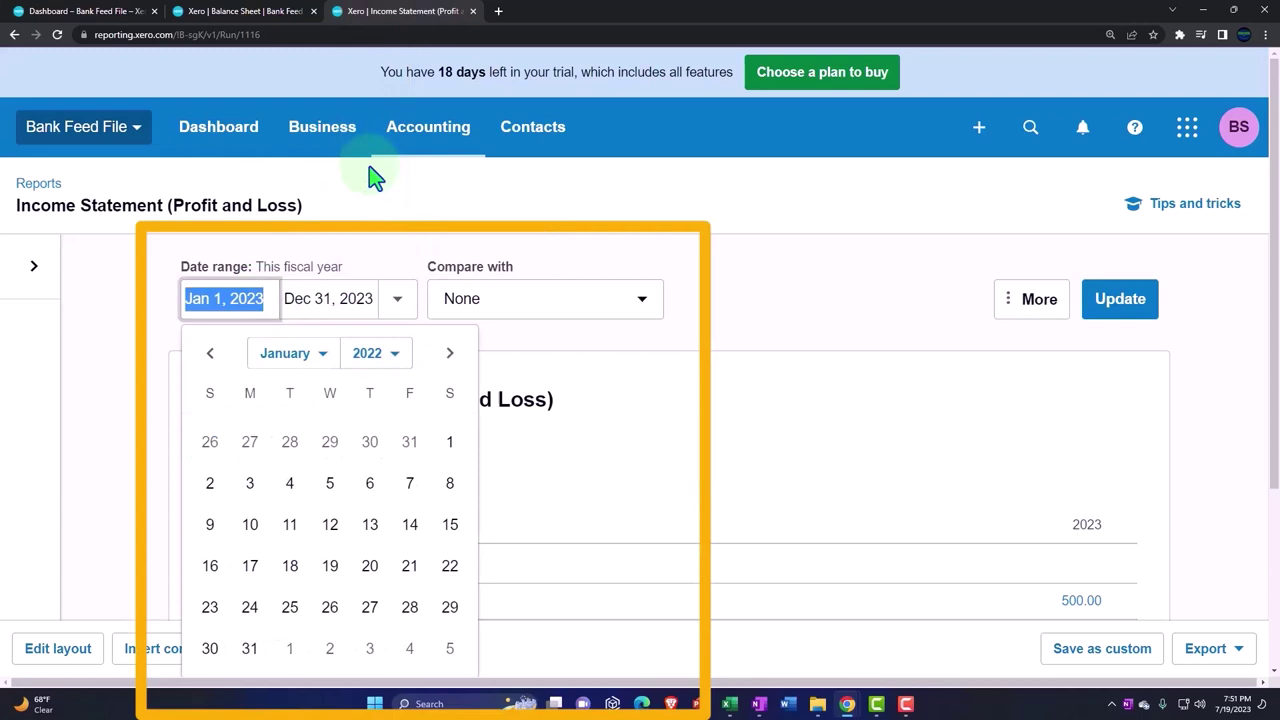
pyautogui.click(449, 441)
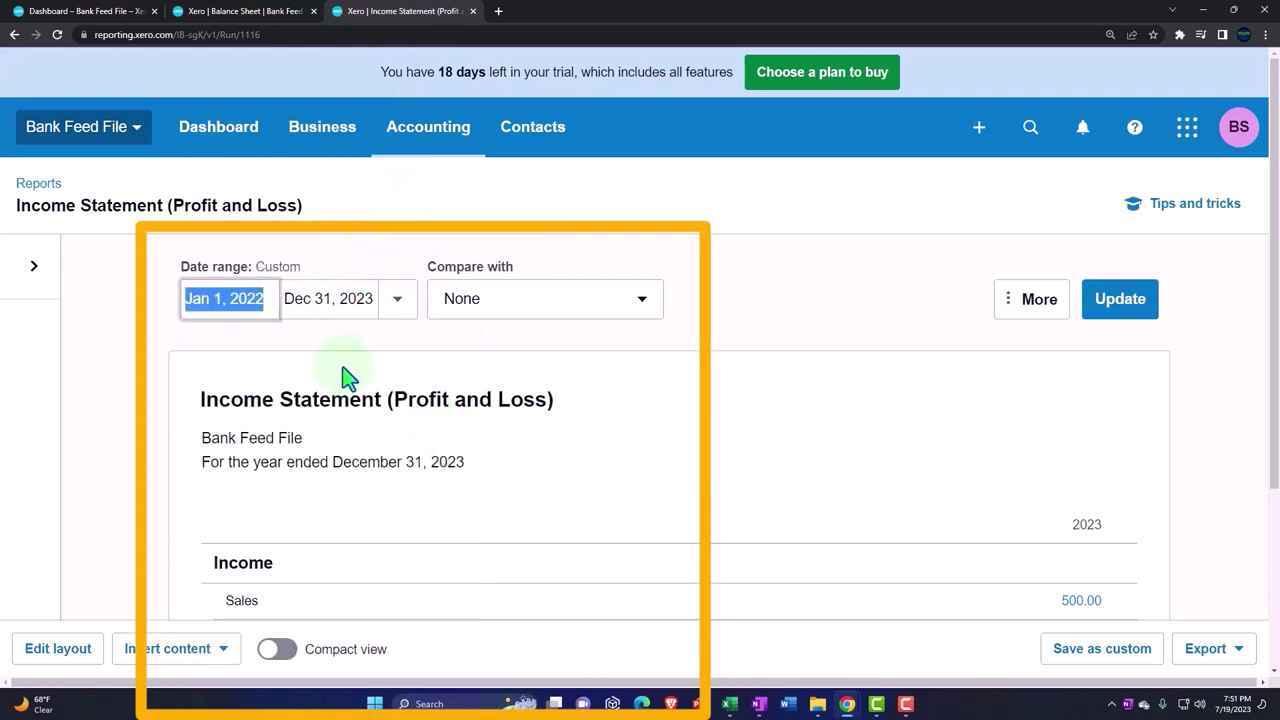
pyautogui.click(352, 298)
pyautogui.click(476, 362)
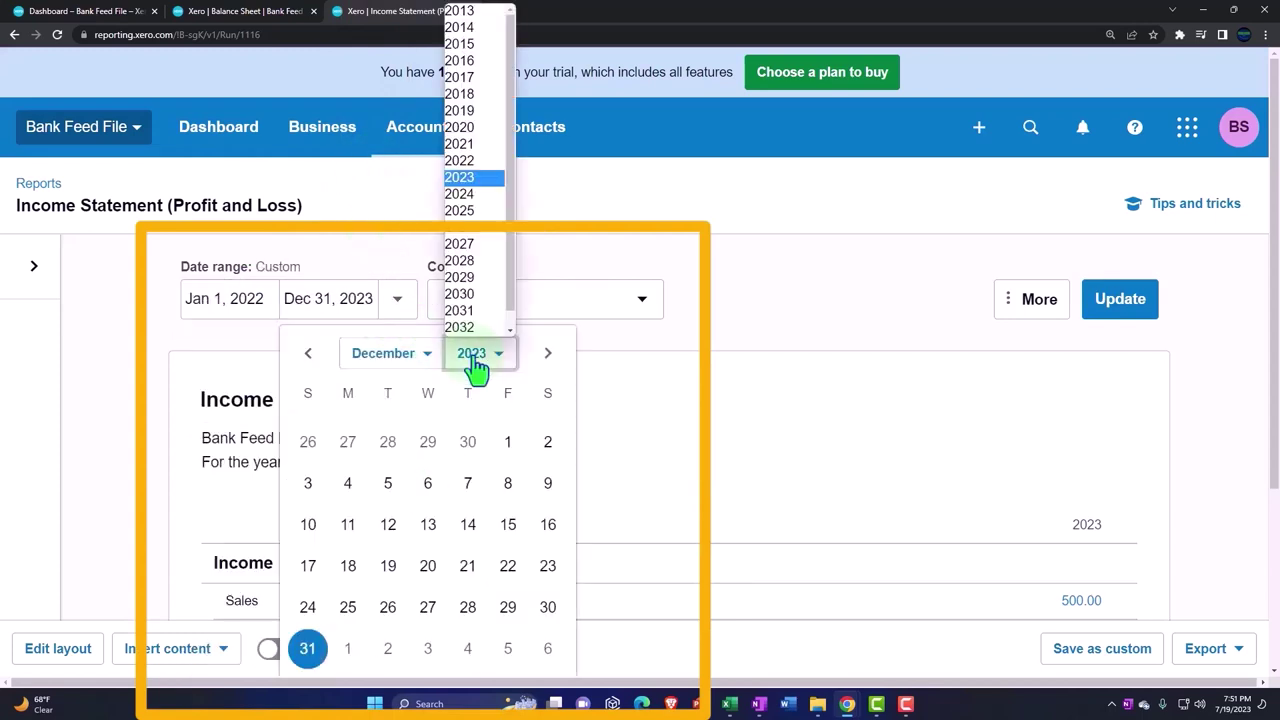
pyautogui.click(478, 165)
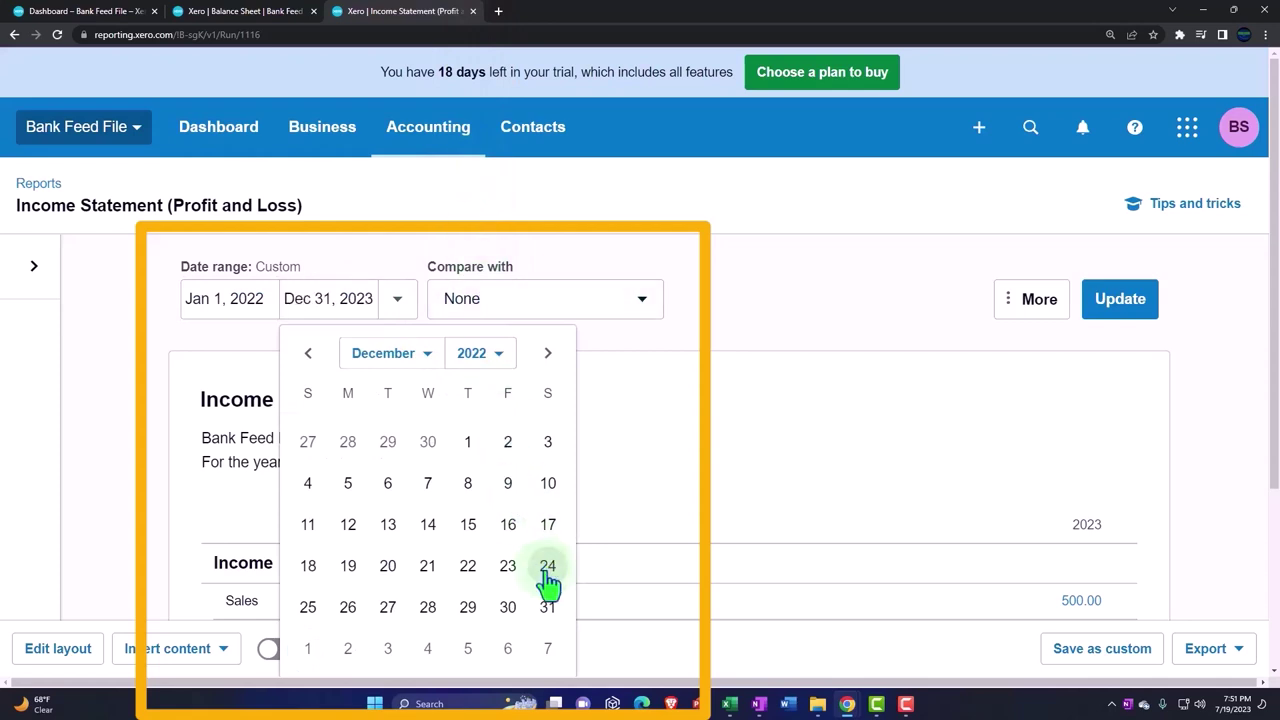
pyautogui.click(548, 607)
pyautogui.click(1108, 312)
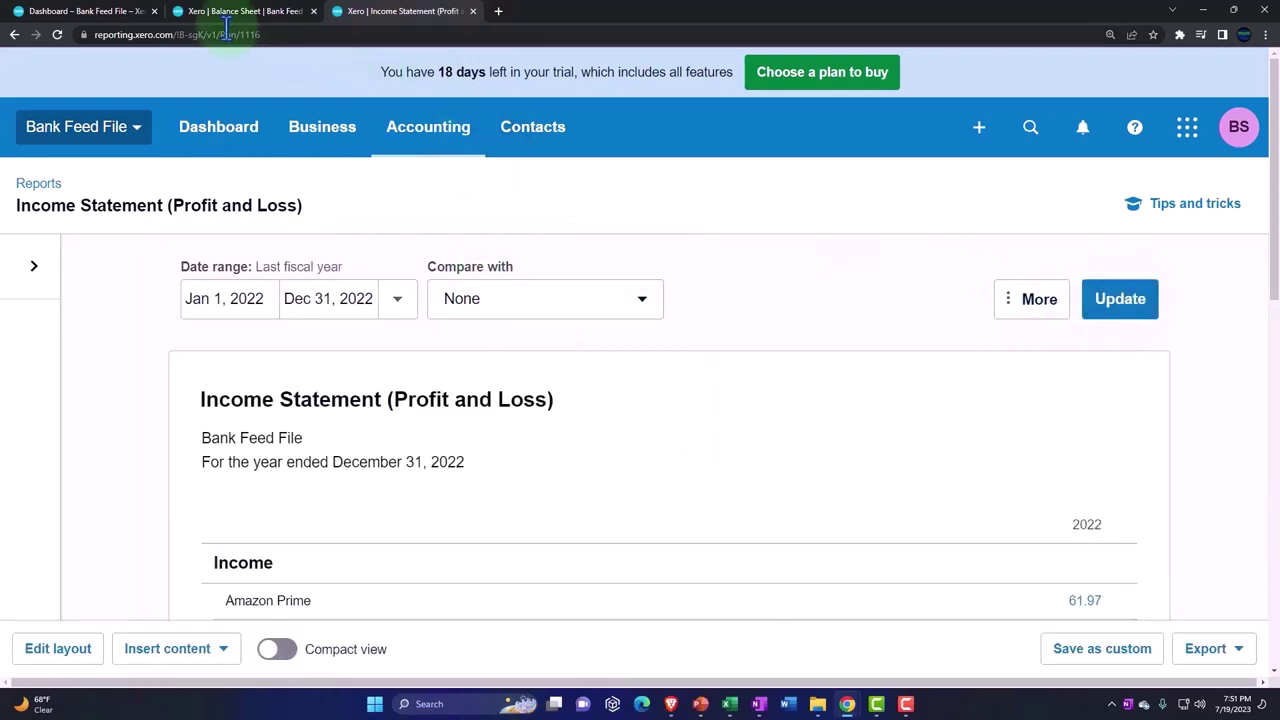
# Open the Bank accounts page in the first browser tab, where the dashboard is, and show the checking and credit card accounts.
pyautogui.click(117, 14)
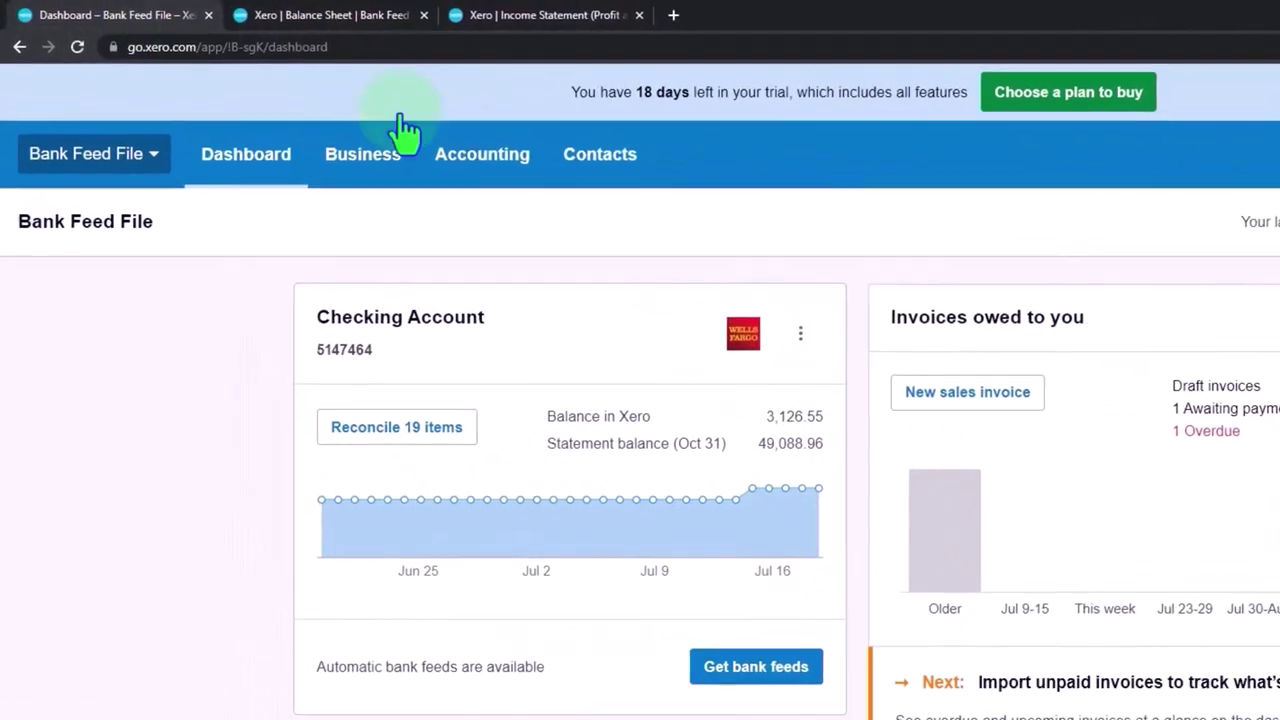
pyautogui.click(487, 160)
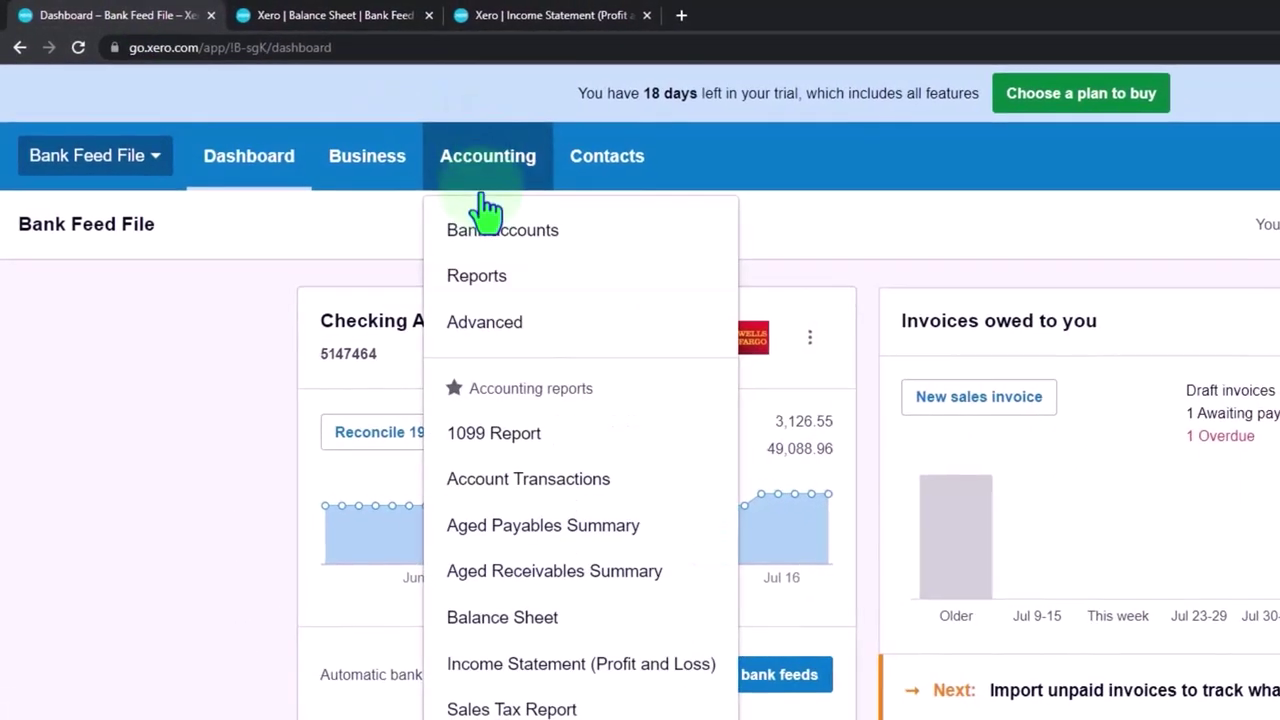
pyautogui.click(520, 231)
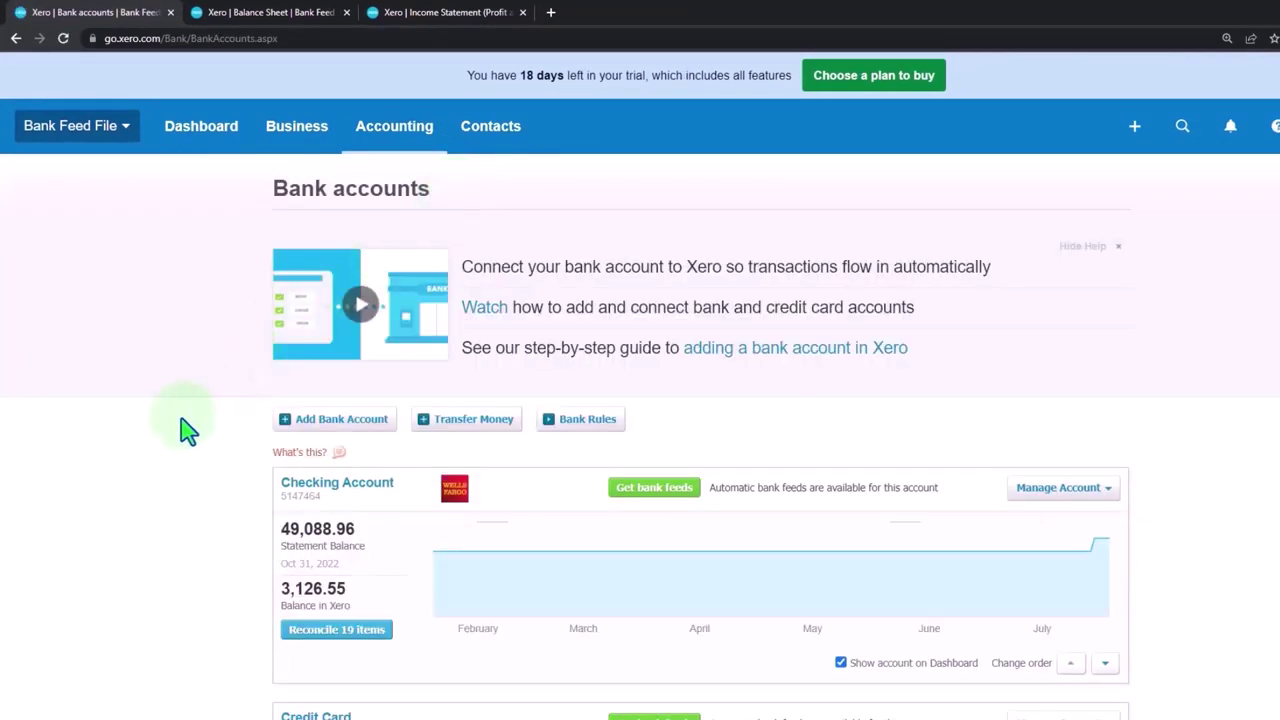
pyautogui.hotkey('ctrl', '+')
pyautogui.scroll(-2, 180, 428)
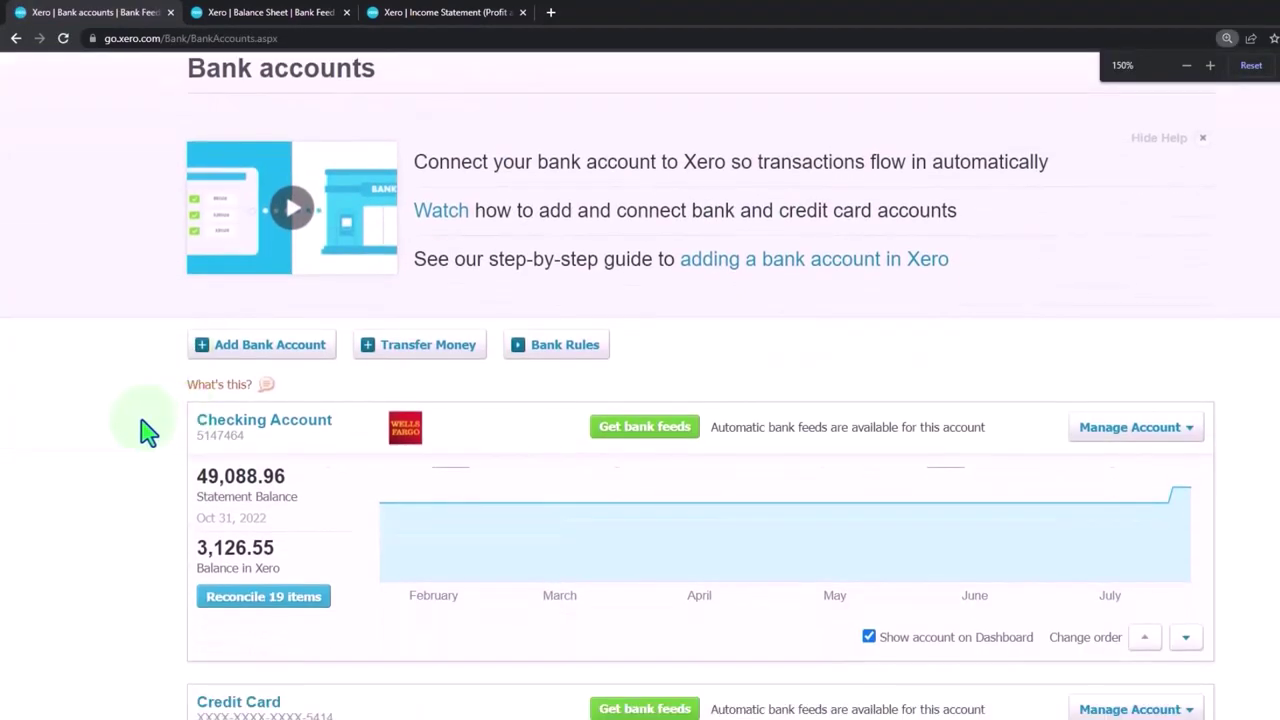
pyautogui.scroll(-4, 145, 430)
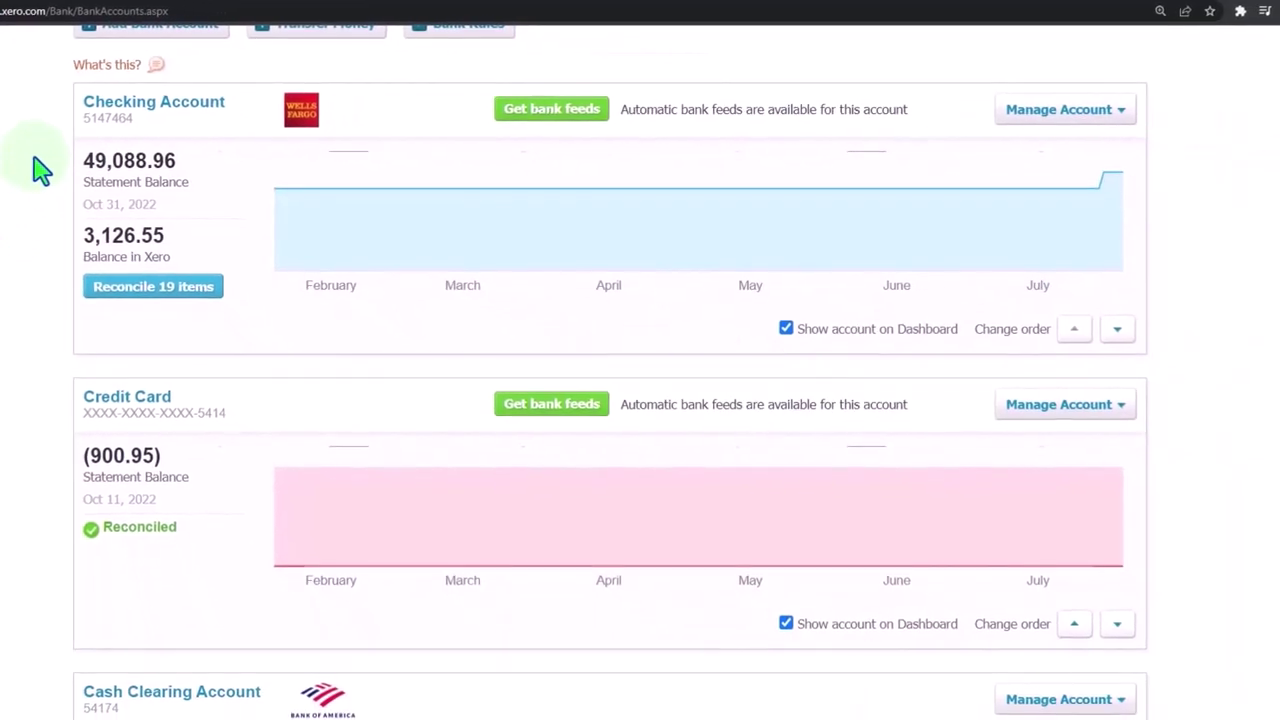
# Switch to OneNote and examine the flowchart of vendor, customer and banking tasks, following receive payments to record deposits.
pyautogui.click(759, 704)
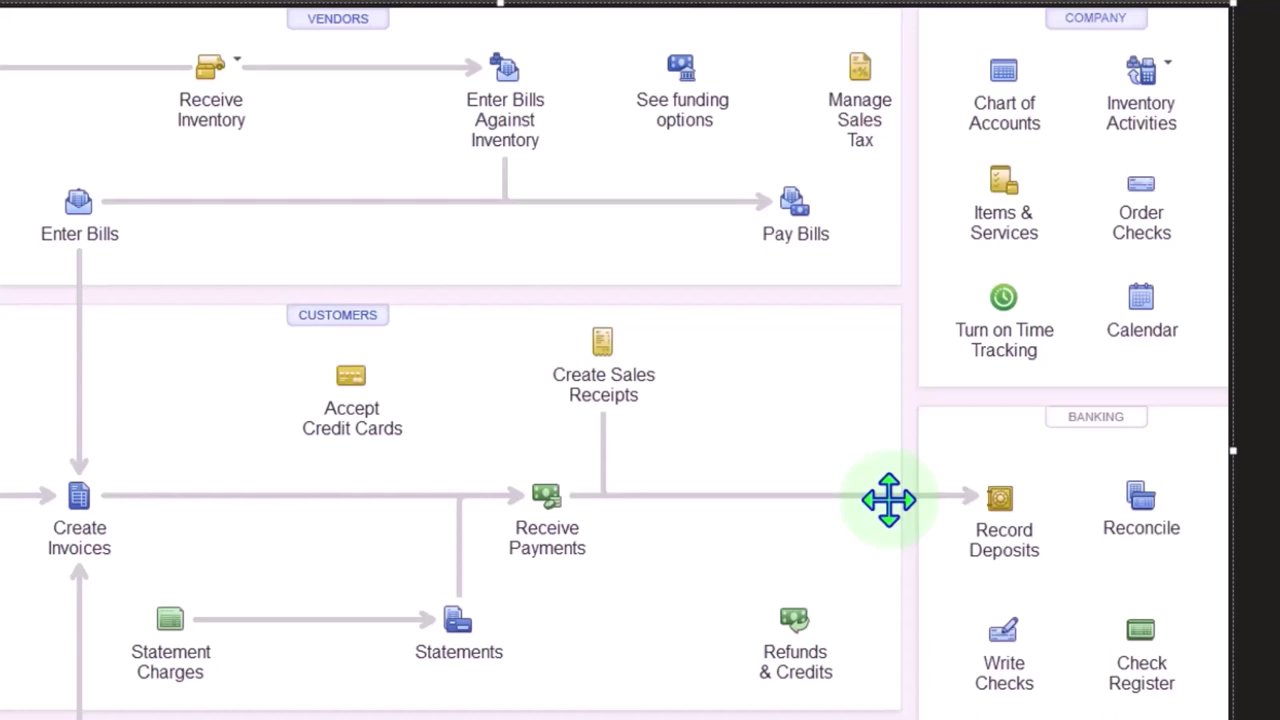
pyautogui.moveTo(889, 500); pyautogui.dragTo(988, 500)
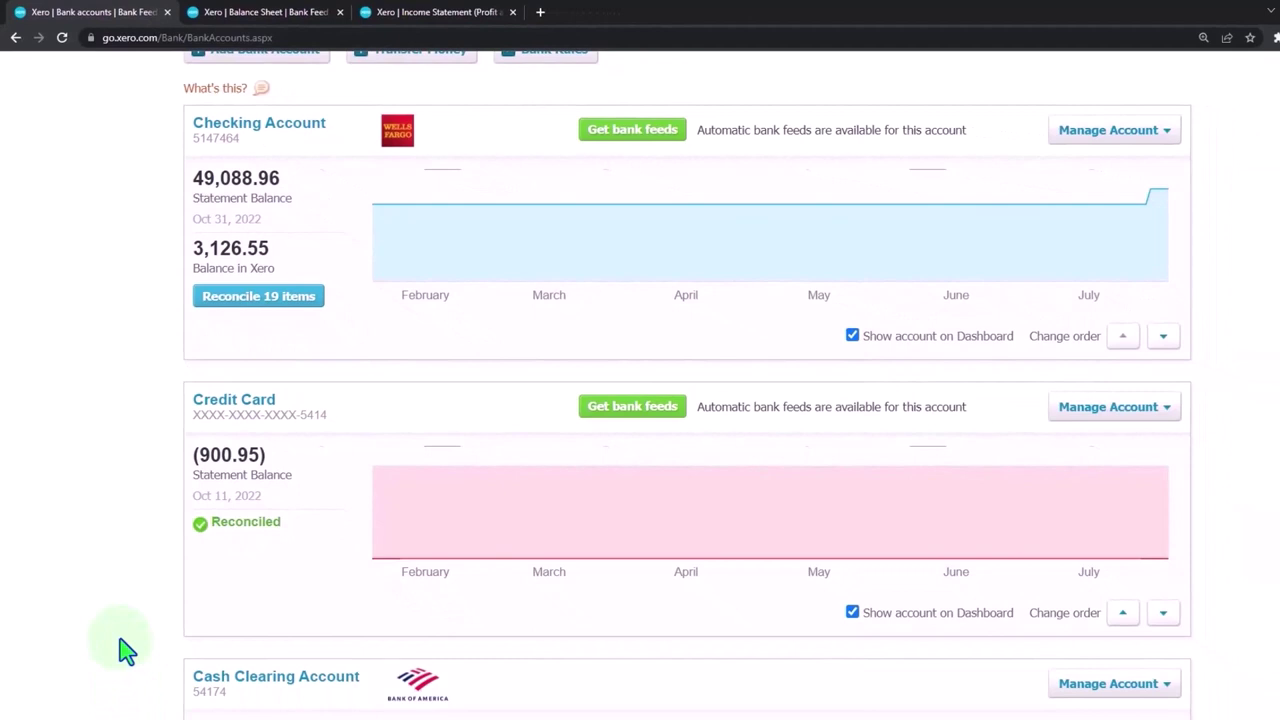
# Back in Xero, start adding a bank account and search the available providers for PayPal.
pyautogui.scroll(3, 125, 650)
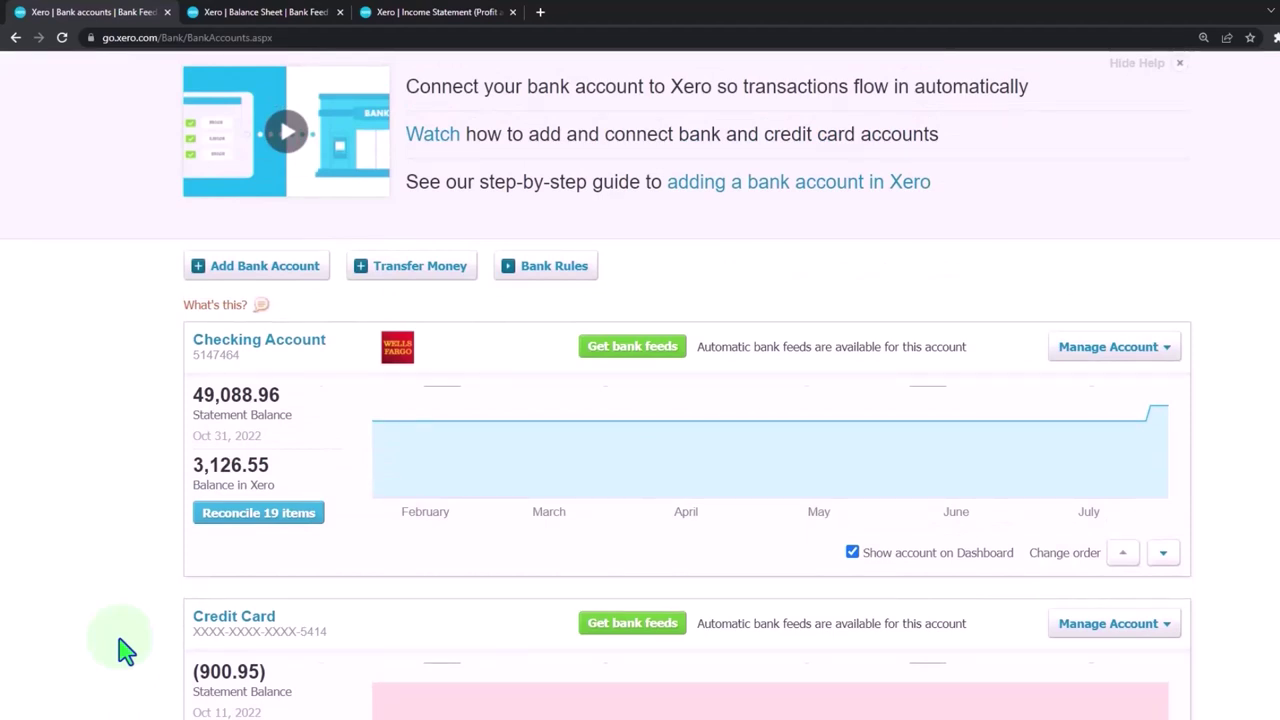
pyautogui.scroll(3, 125, 650)
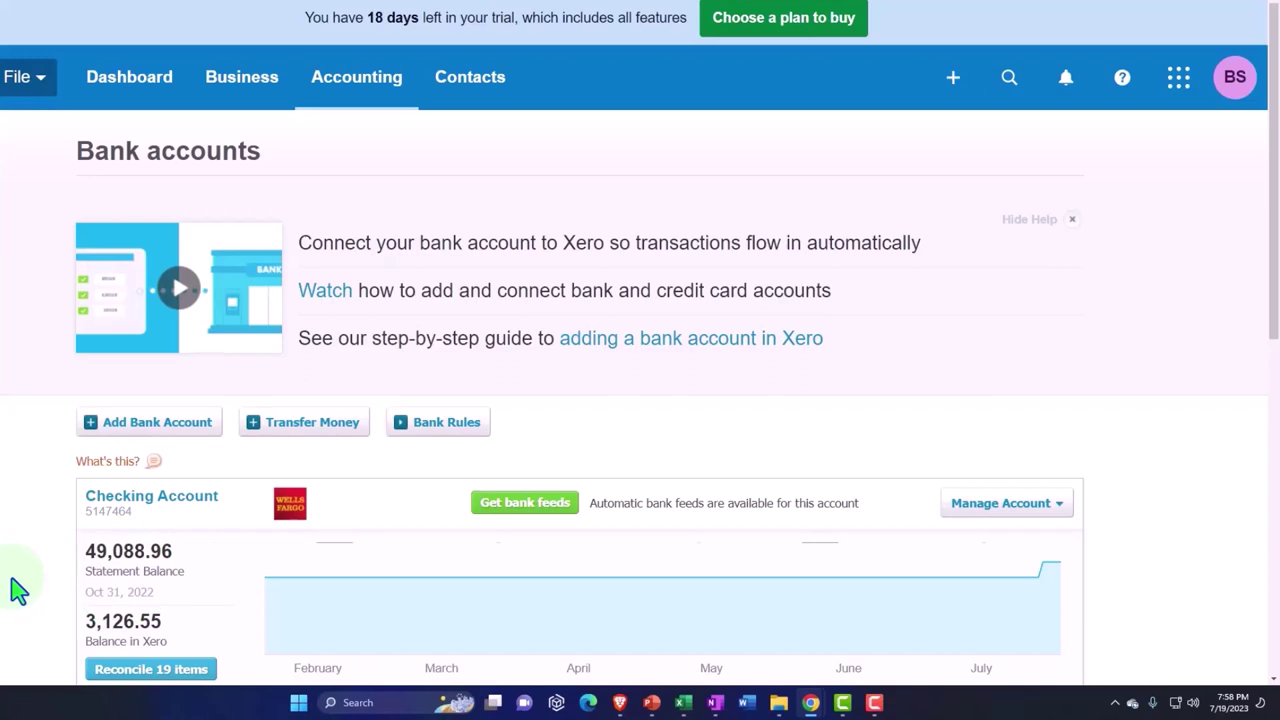
pyautogui.scroll(-1, 18, 590)
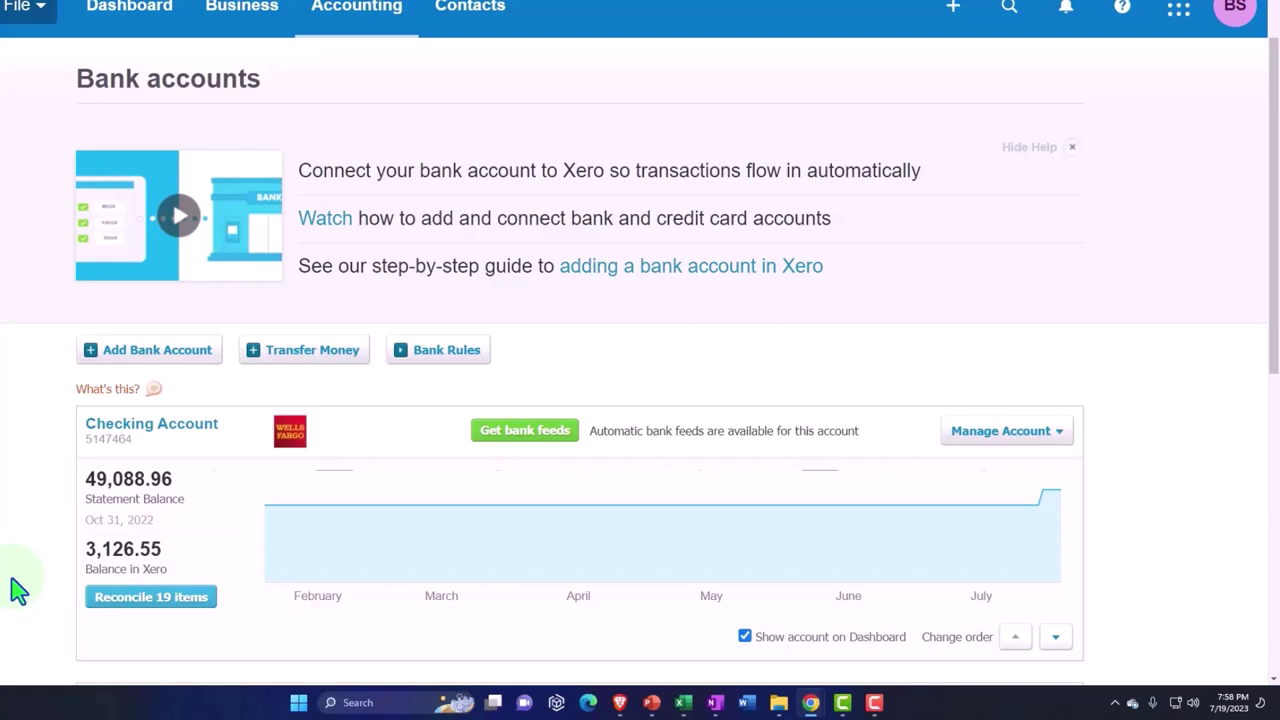
pyautogui.scroll(-1, 18, 590)
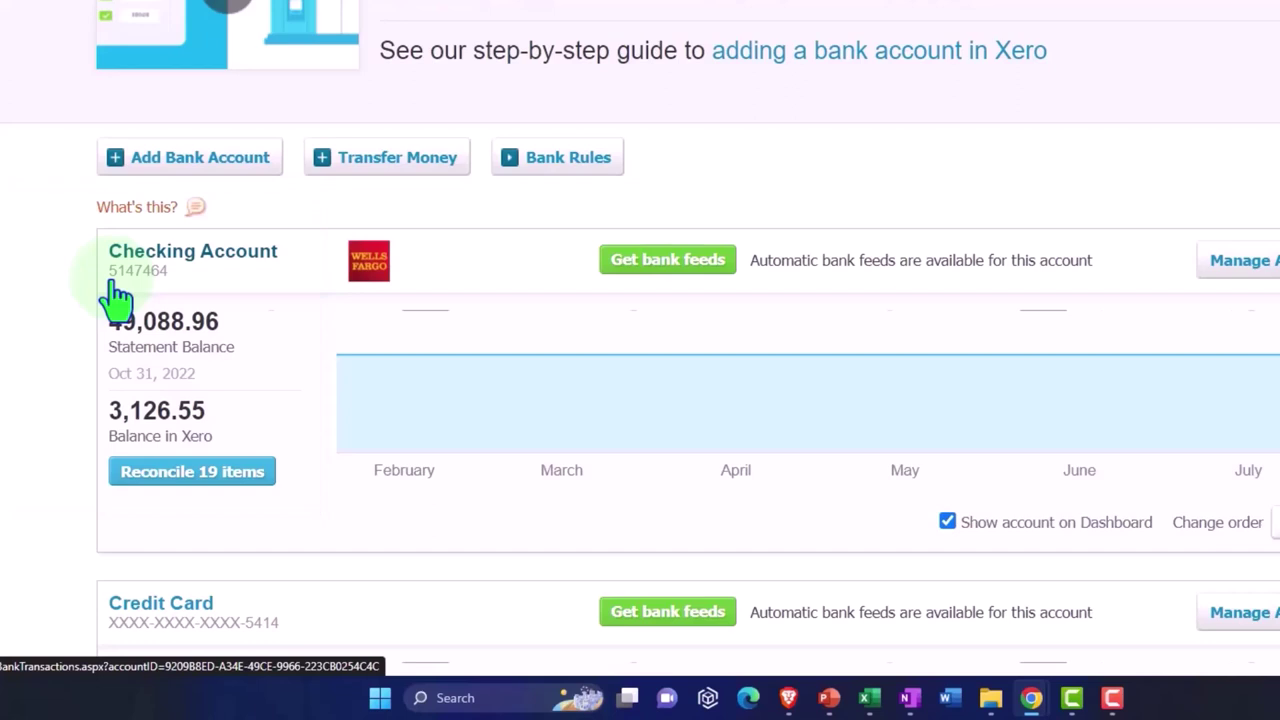
pyautogui.scroll(2, 123, 251)
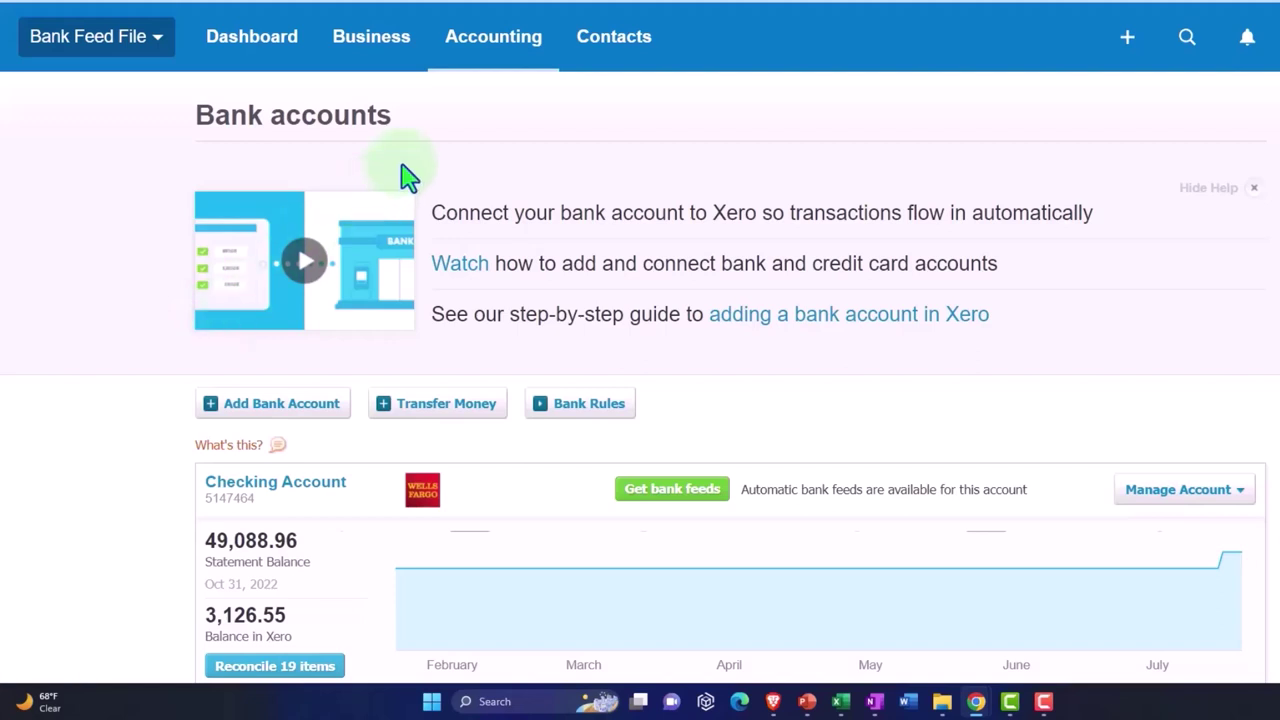
pyautogui.click(308, 420)
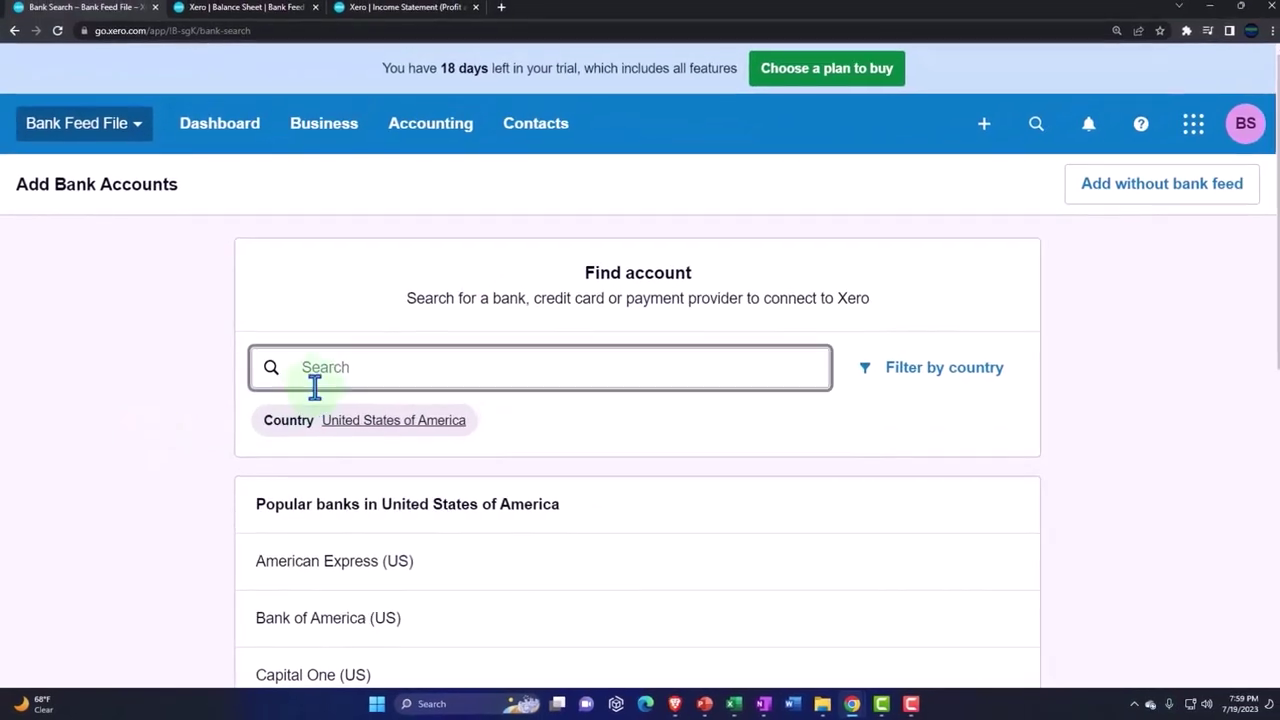
pyautogui.click(334, 367)
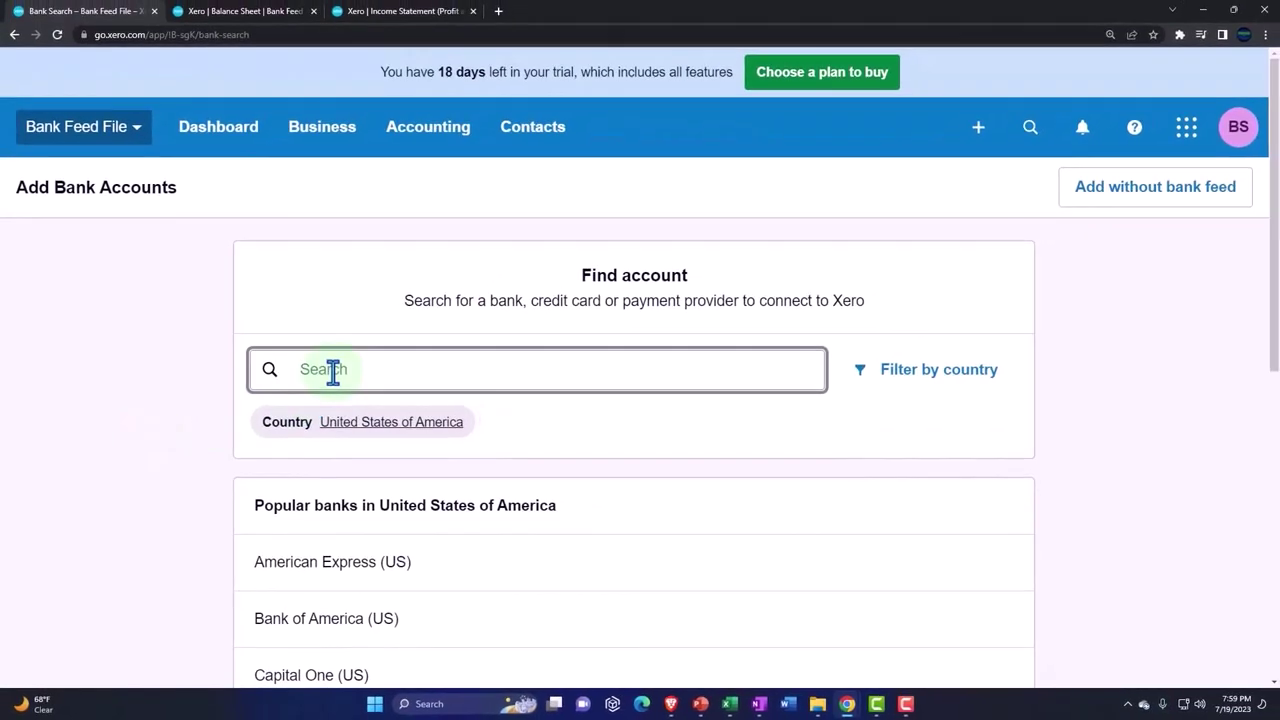
pyautogui.write('PayPal')
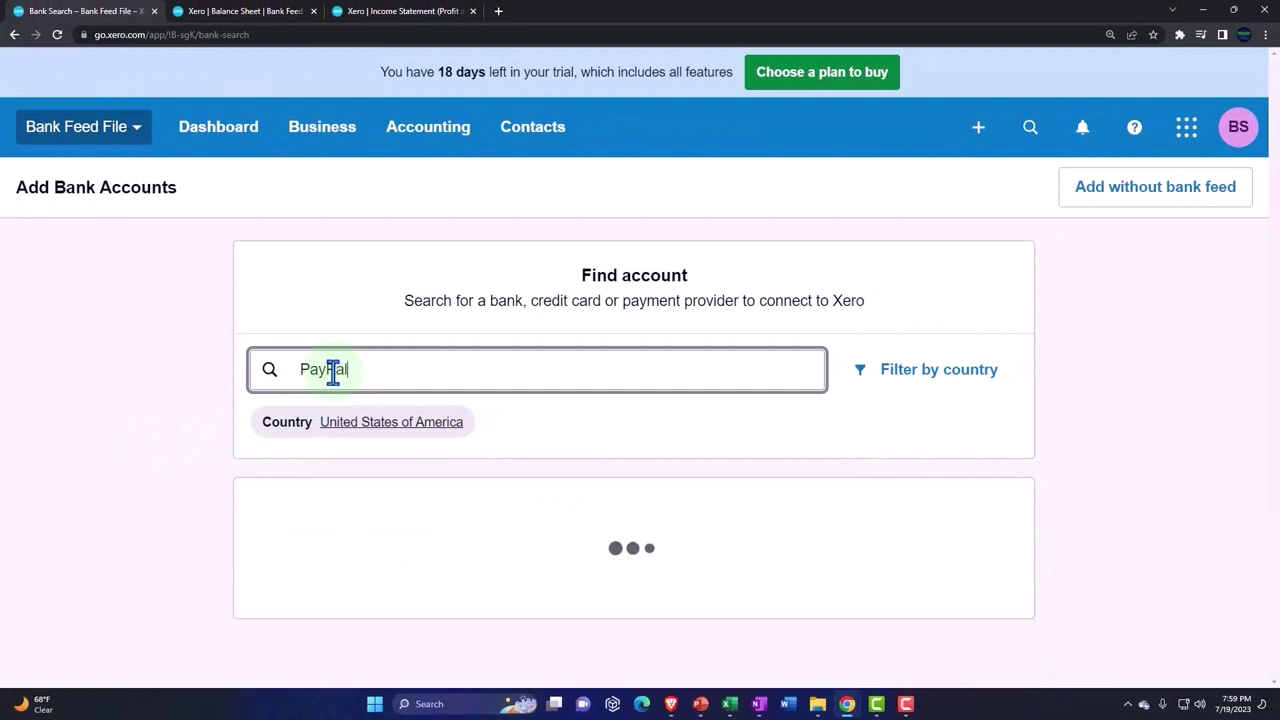